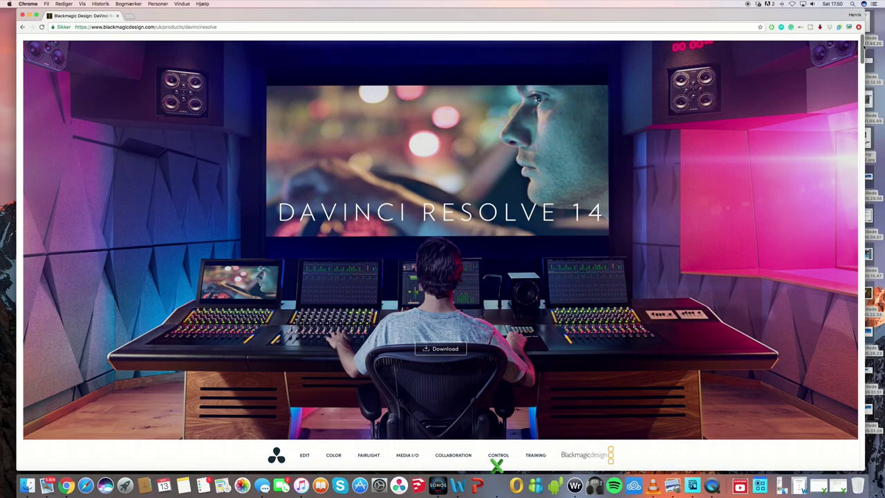
# Show the DaVinci Resolve 14 download options, then subscribe to the Drones and Electric Unicycles channel
pyautogui.moveTo(861, 46); pyautogui.dragTo(864, 119)
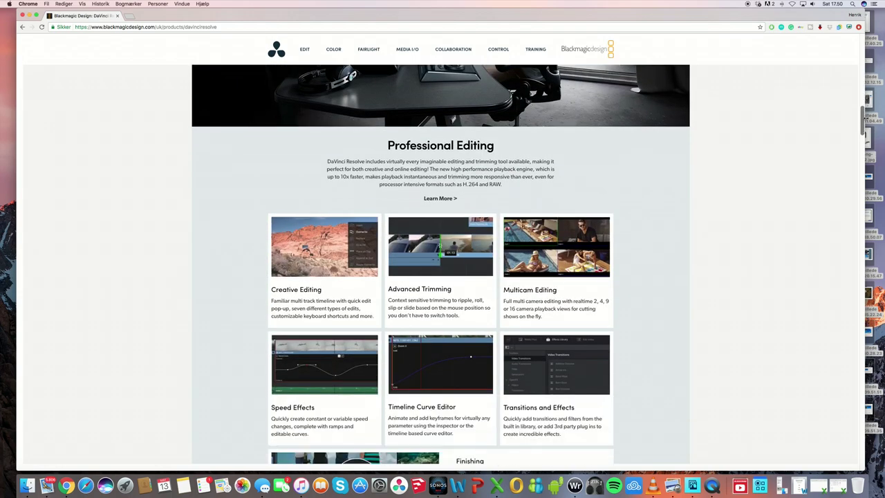
pyautogui.scroll(15, 856, 123)
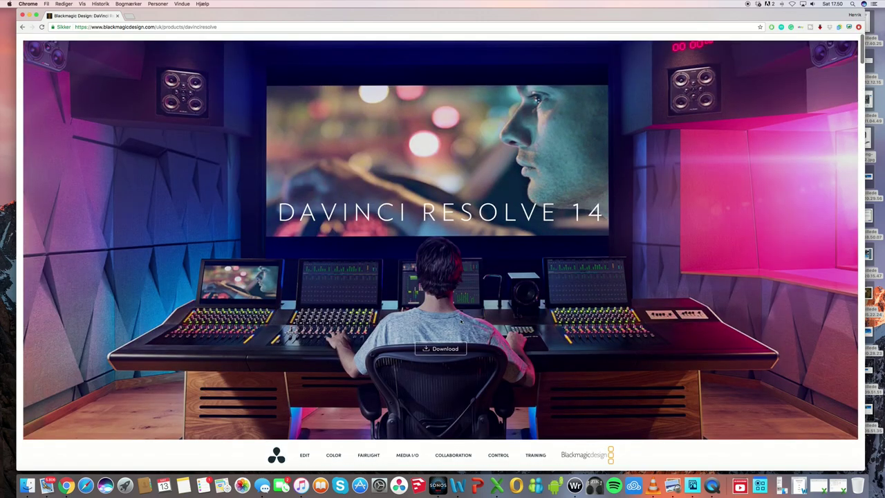
pyautogui.click(440, 349)
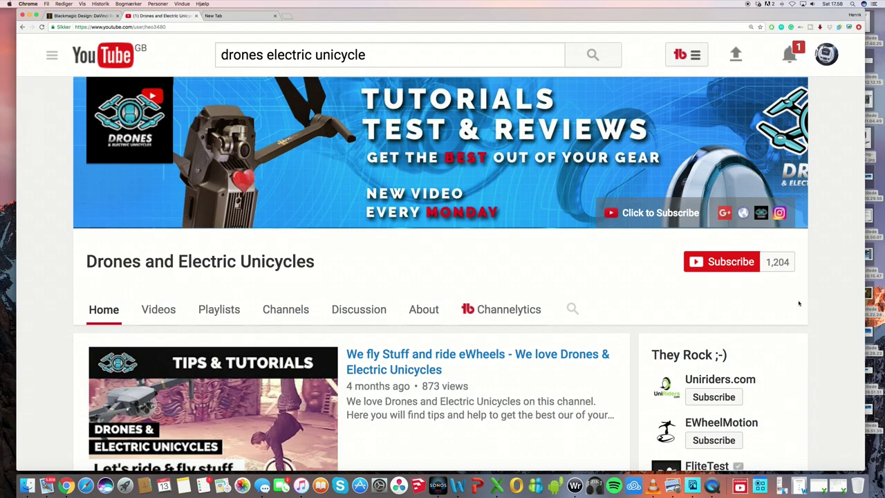
pyautogui.click(726, 266)
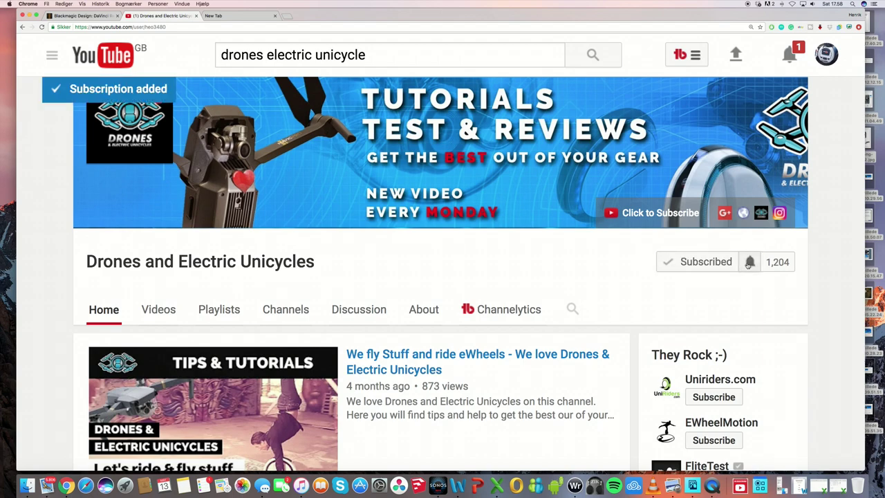
# Bring up the notification bell settings for the subscribed channel
pyautogui.click(749, 263)
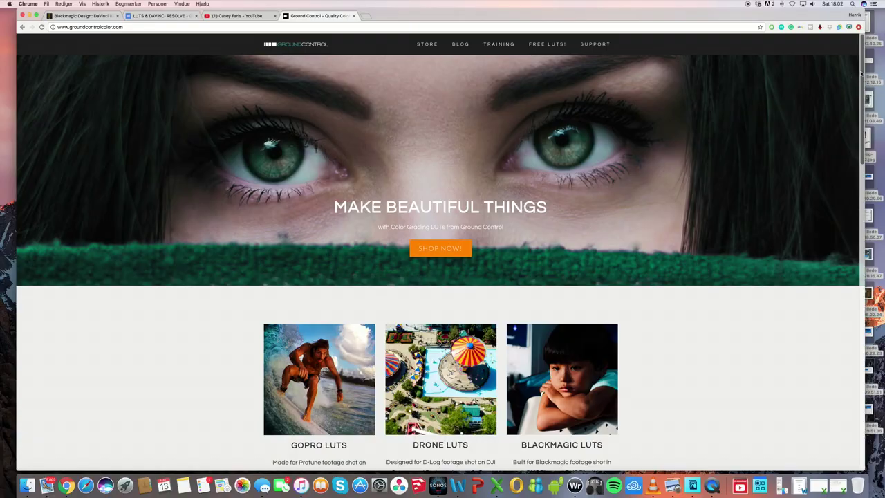
# Scroll through the Drone LUTs page and the Griffin pack's list of looks
pyautogui.moveTo(862, 71); pyautogui.dragTo(867, 183)
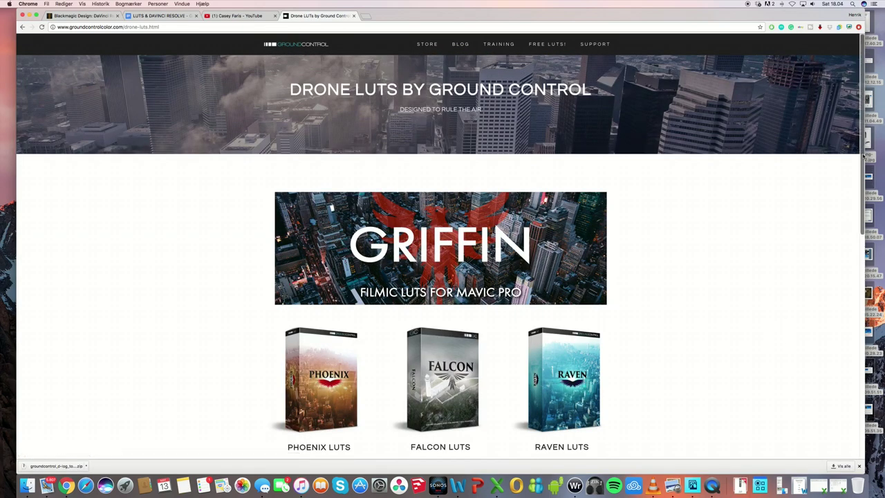
pyautogui.moveTo(862, 157); pyautogui.dragTo(864, 219)
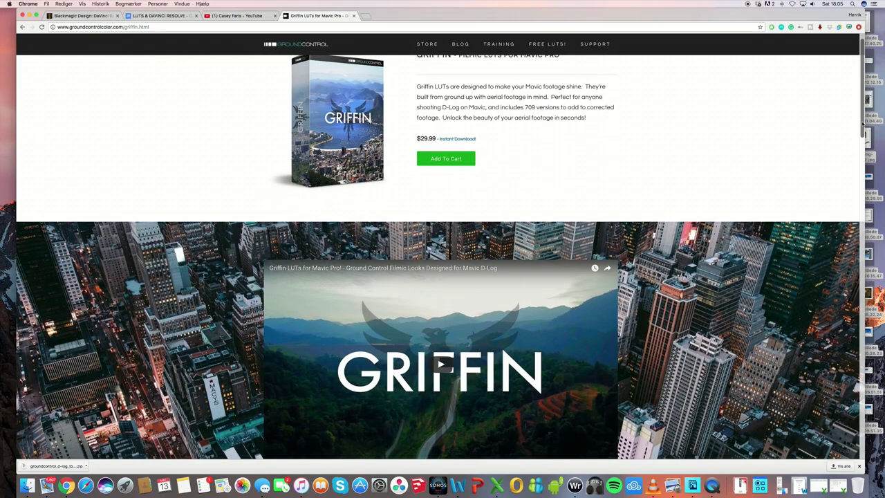
pyautogui.scroll(-5, 440, 288)
pyautogui.scroll(-5, 441, 289)
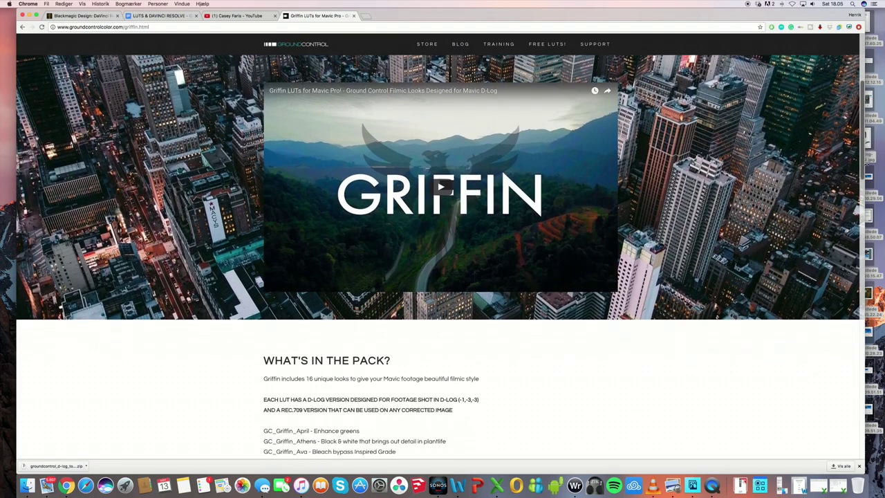
pyautogui.scroll(-3, 440, 288)
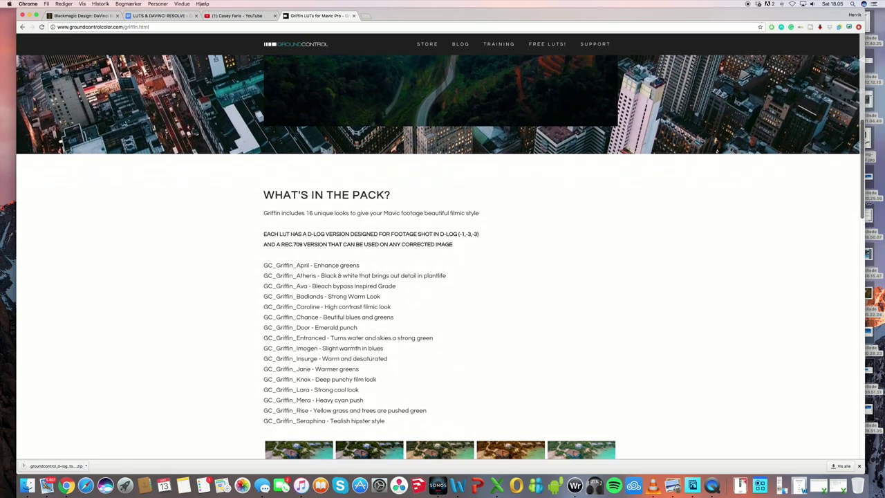
pyautogui.scroll(-3, 441, 288)
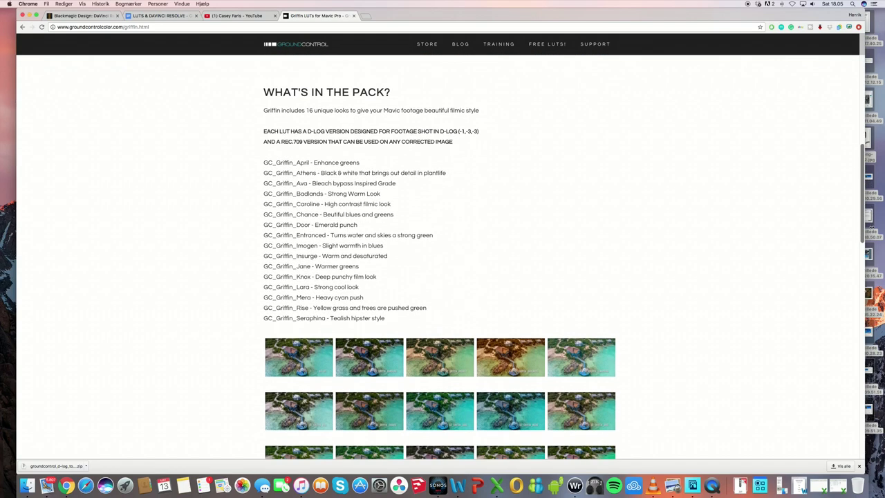
pyautogui.scroll(-4, 440, 288)
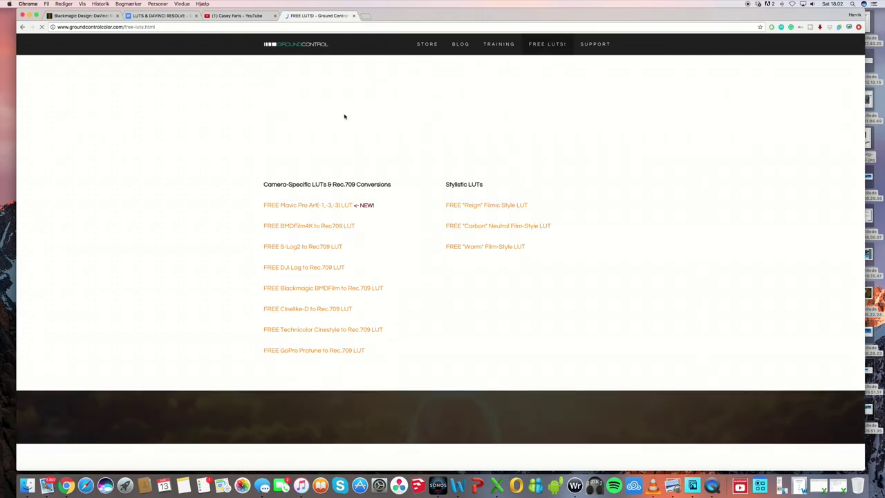
# Open the FREE Mavic Pro D-Log LUT page from the Free LUTs list
pyautogui.click(289, 205)
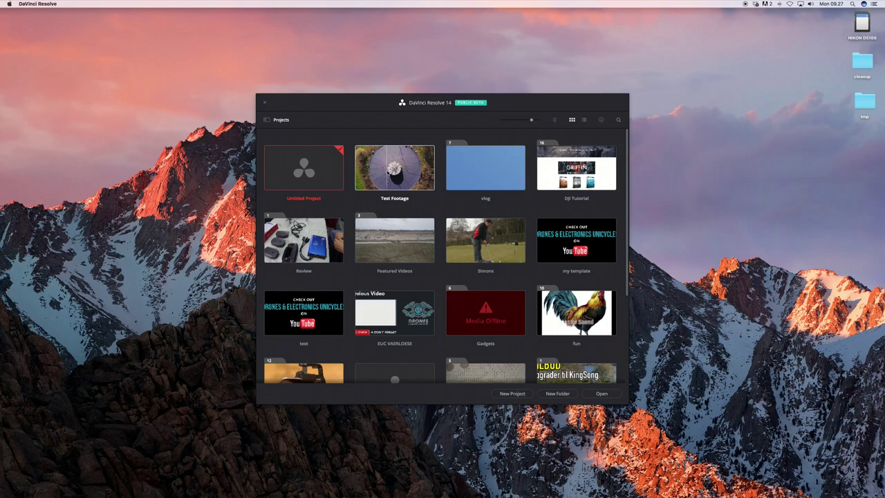
# Open the Test Footage project and show its Project Settings with the 1920 x 1080, 29.97 fps timeline
pyautogui.doubleClick(394, 167)
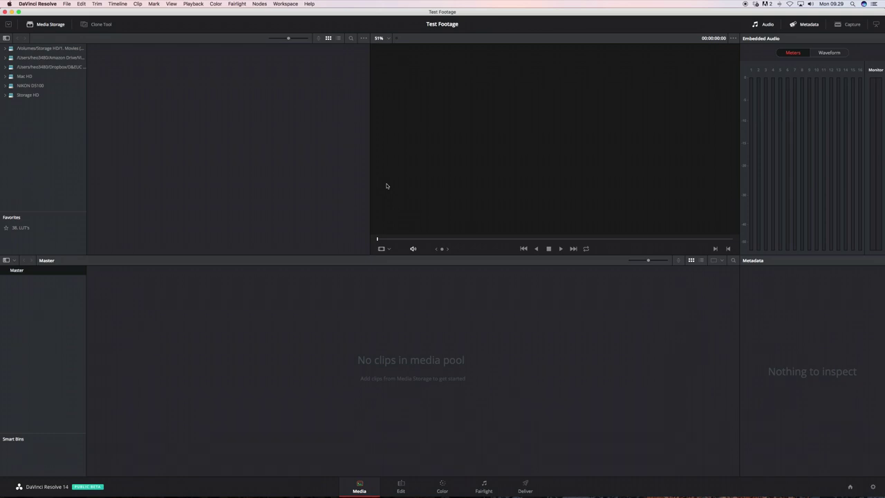
pyautogui.click(873, 488)
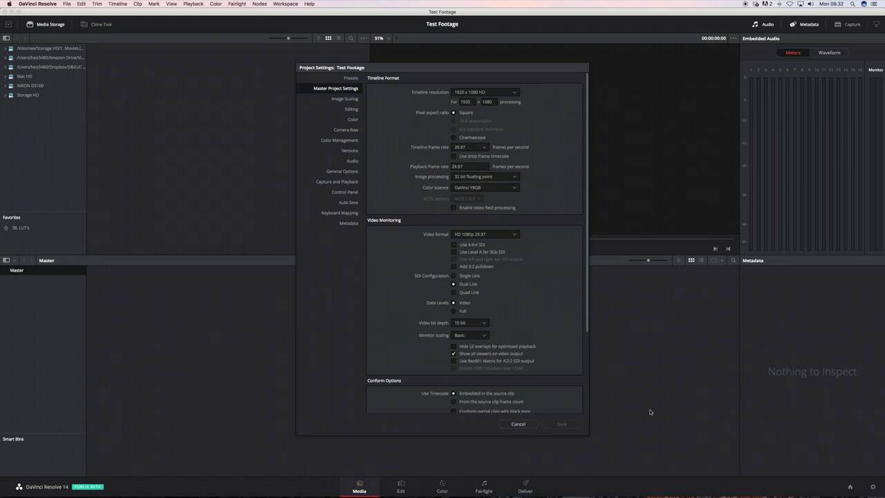
# In Auto Save, switch saving On at a 20-minute interval and tick Live Save
pyautogui.click(344, 202)
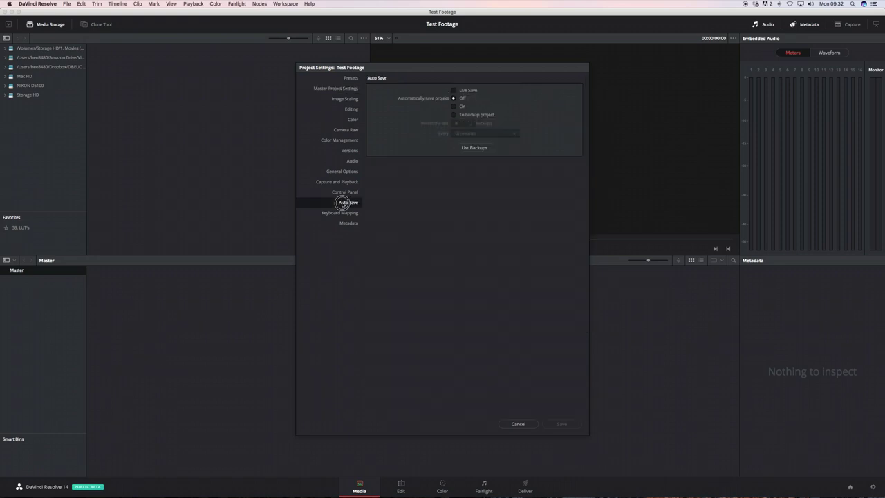
pyautogui.click(454, 106)
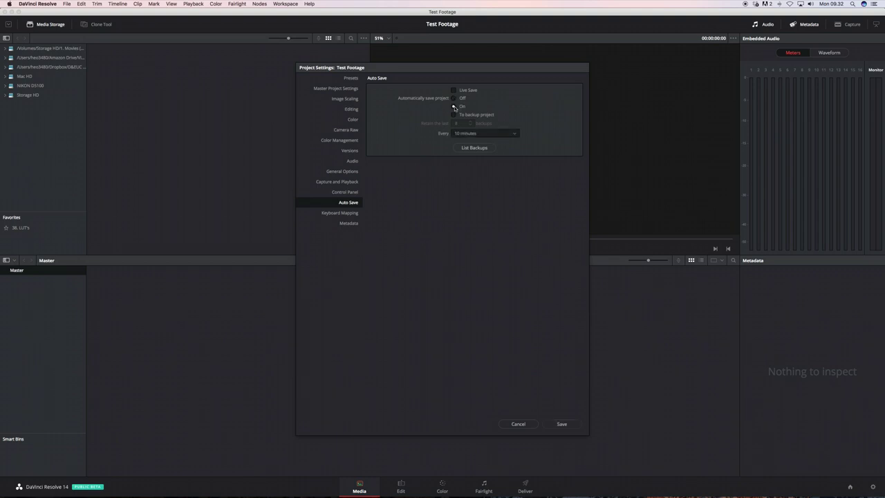
pyautogui.click(479, 135)
pyautogui.click(474, 159)
pyautogui.click(454, 91)
# Open the LUT folder from Color Management and drag the GroundControl_D-Log_to_709_LUT-2017 folder into it
pyautogui.click(342, 141)
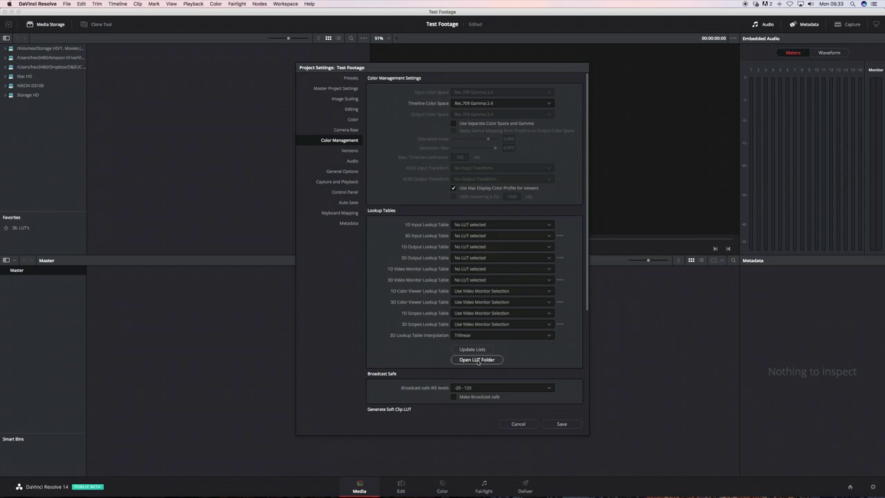
pyautogui.click(477, 359)
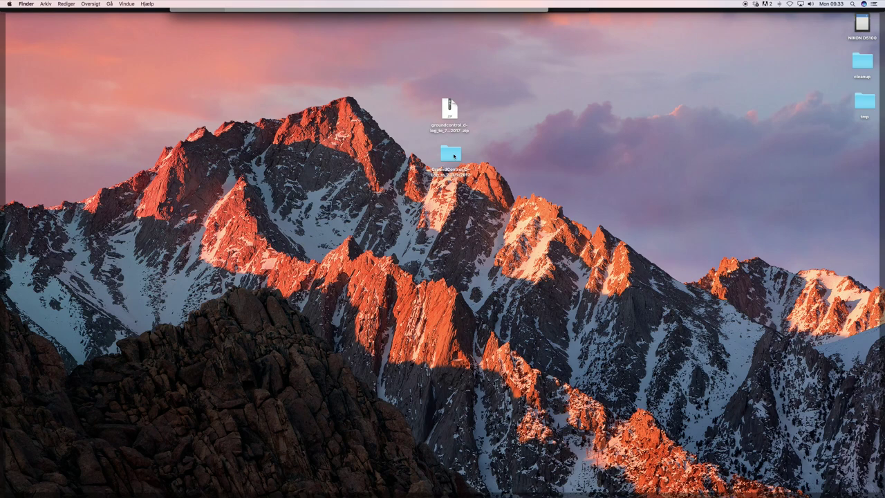
pyautogui.moveTo(449, 155); pyautogui.dragTo(361, 278)
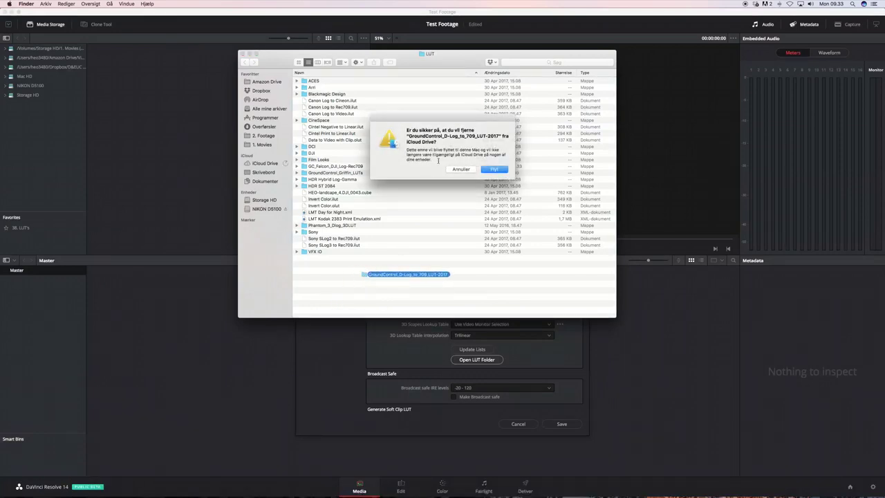
# Confirm moving the GroundControl folder off iCloud Drive and close the Finder window
pyautogui.click(494, 170)
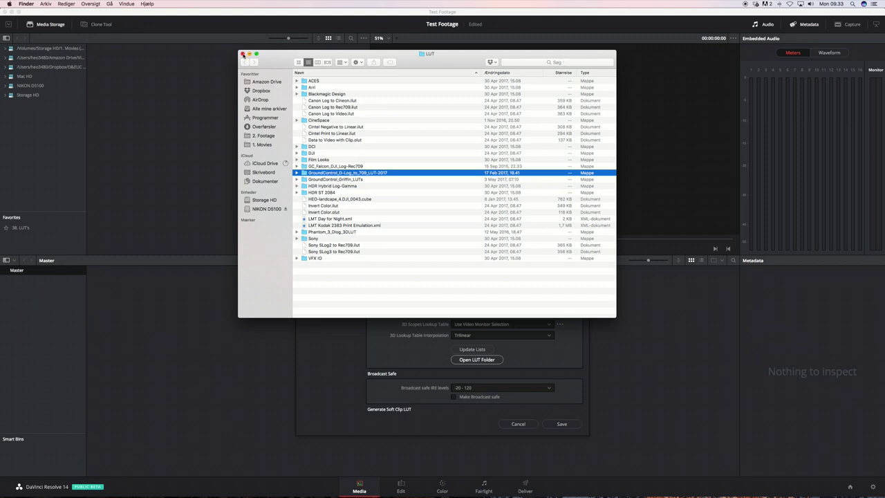
pyautogui.click(242, 54)
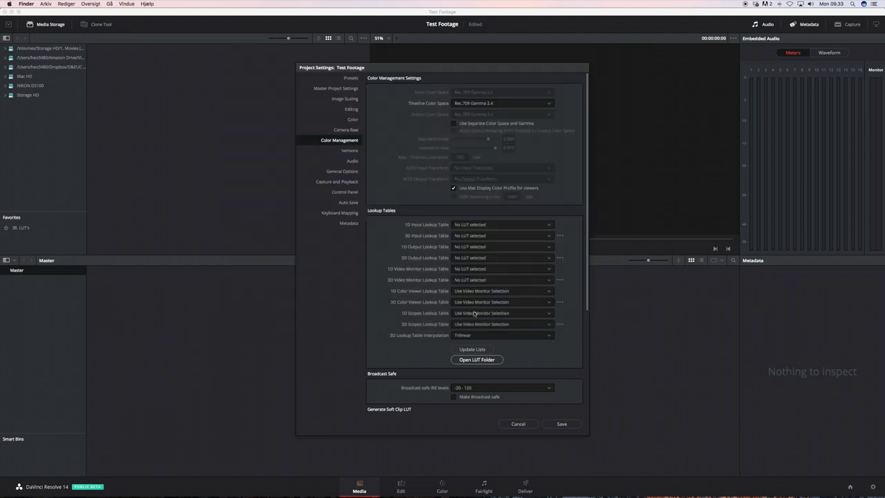
# Refresh the available LUT lists with Update Lists
pyautogui.click(475, 351)
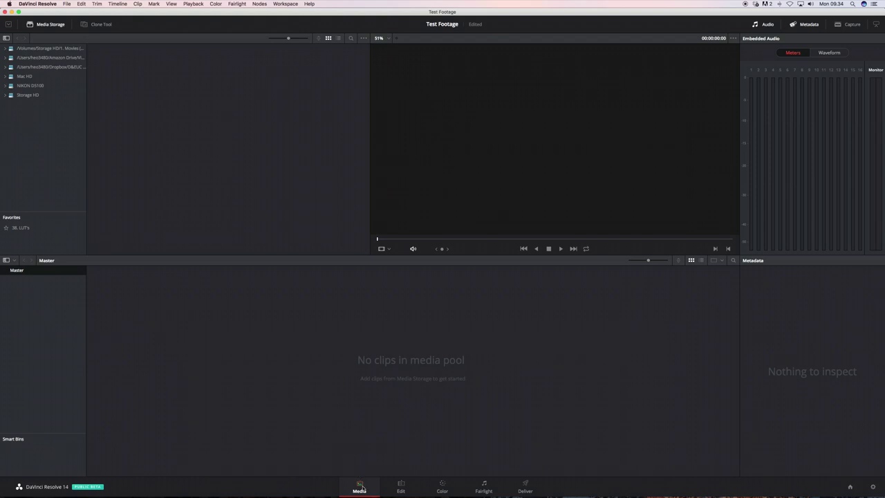
# Look through the Edit, Color, Fairlight and Deliver pages in turn
pyautogui.click(399, 486)
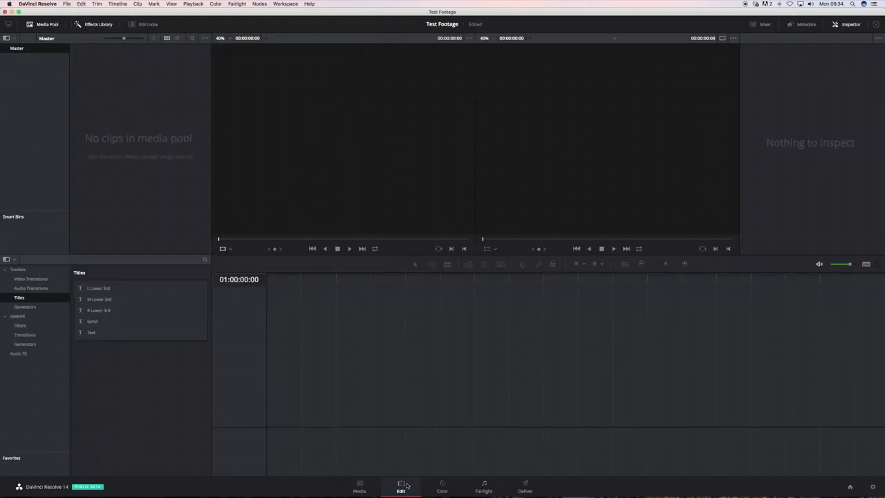
pyautogui.click(441, 484)
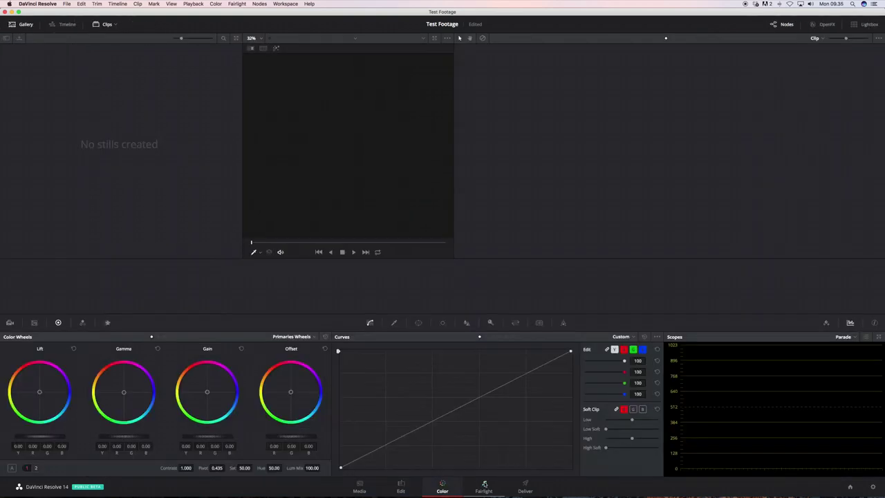
pyautogui.click(484, 485)
pyautogui.click(525, 486)
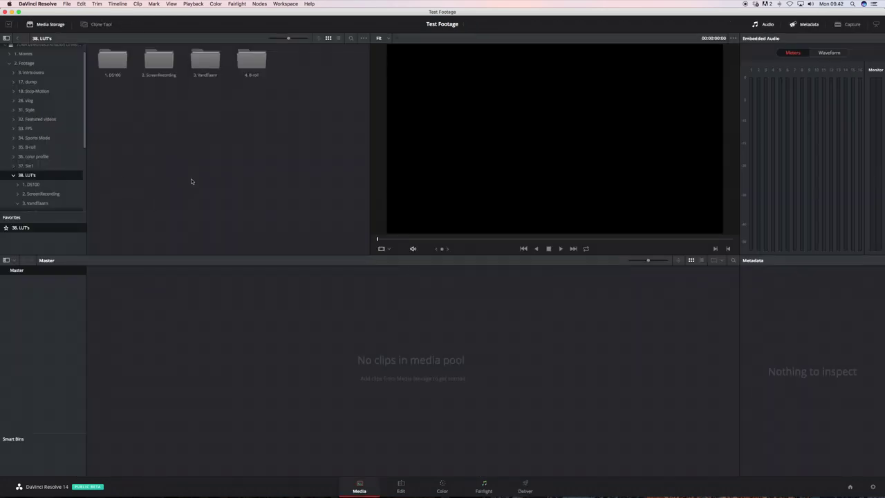
# Add DJI_0130.MOV from the 3. VandTaarn folder to the Media Pool
pyautogui.doubleClick(205, 60)
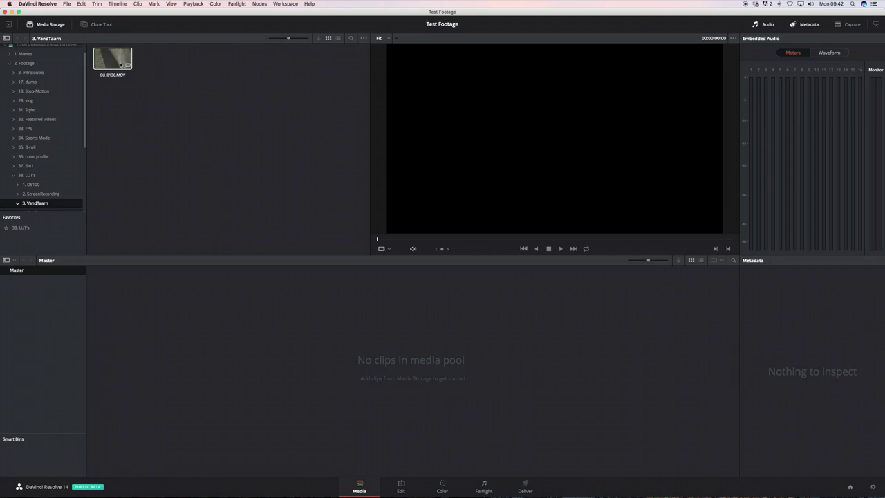
pyautogui.moveTo(121, 65); pyautogui.dragTo(137, 296)
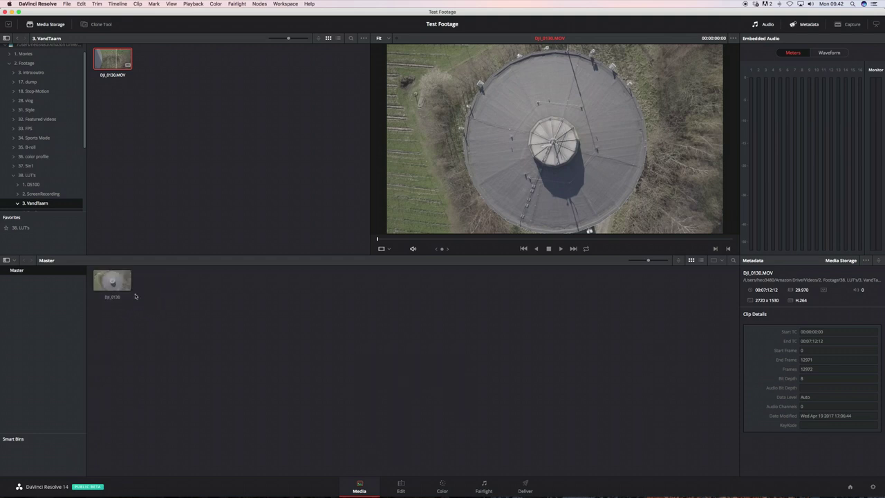
# Save the roughly 00:02:00 to 00:02:50 section of DJI_0130 as a subclip in the Media Pool
pyautogui.moveTo(456, 239); pyautogui.dragTo(476, 240)
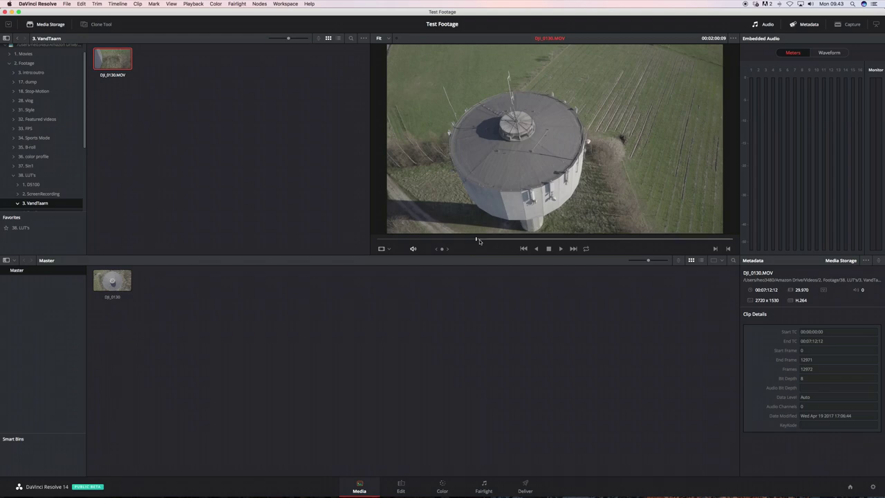
pyautogui.click(519, 239)
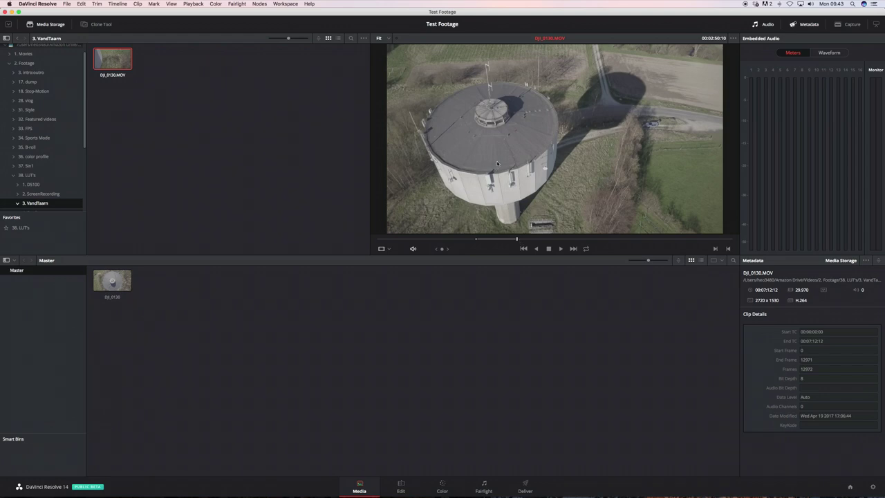
pyautogui.moveTo(497, 163); pyautogui.dragTo(163, 281)
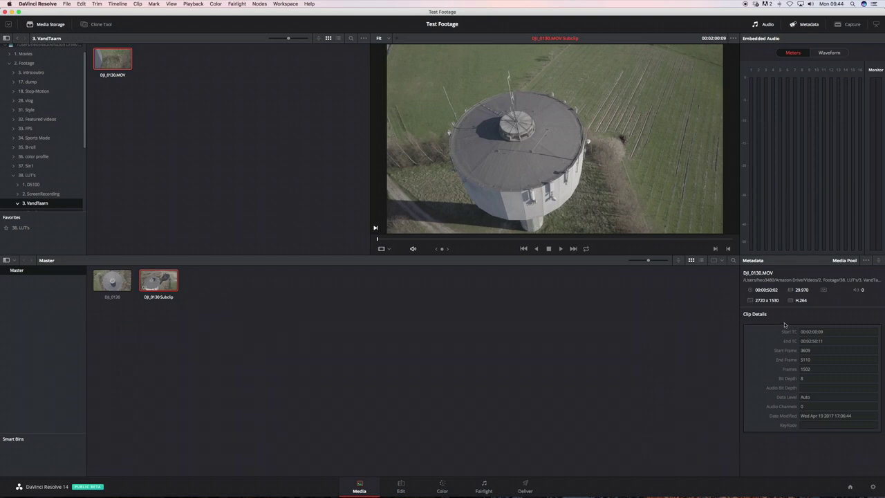
pyautogui.click(401, 486)
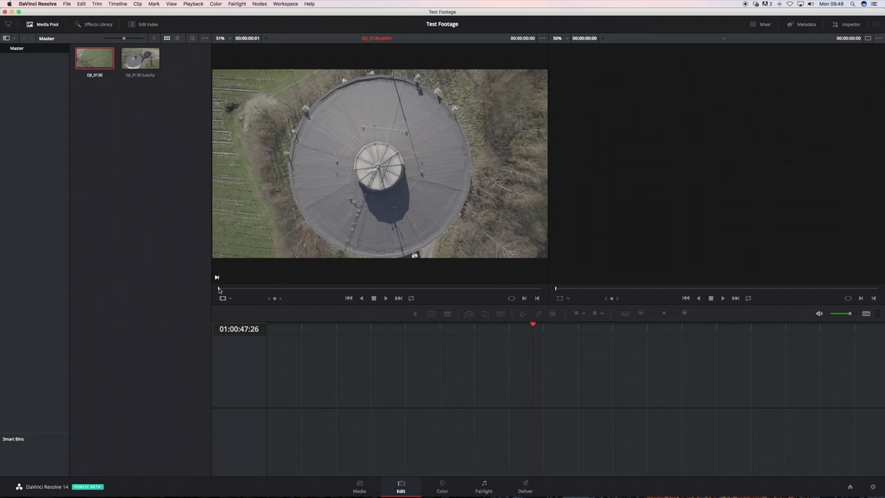
# Place two marked DJI_0130 shots back to back on a new timeline on Video 1
pyautogui.press('space')
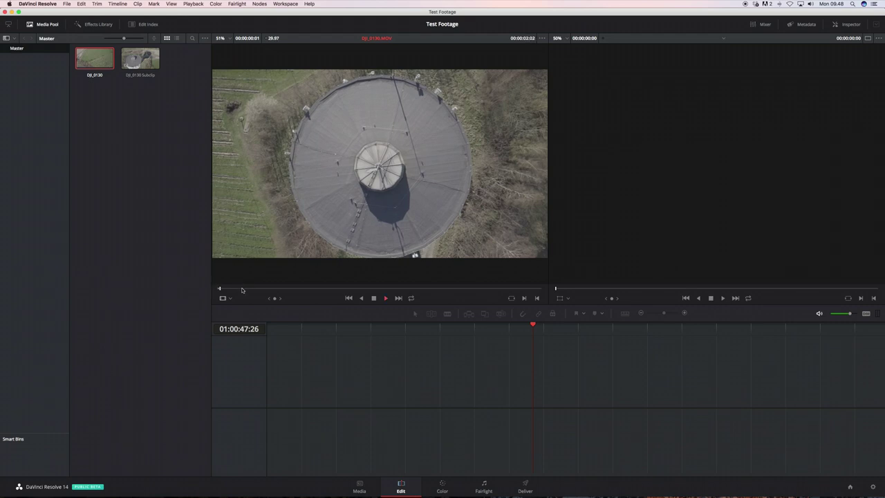
pyautogui.click(235, 289)
pyautogui.press('space')
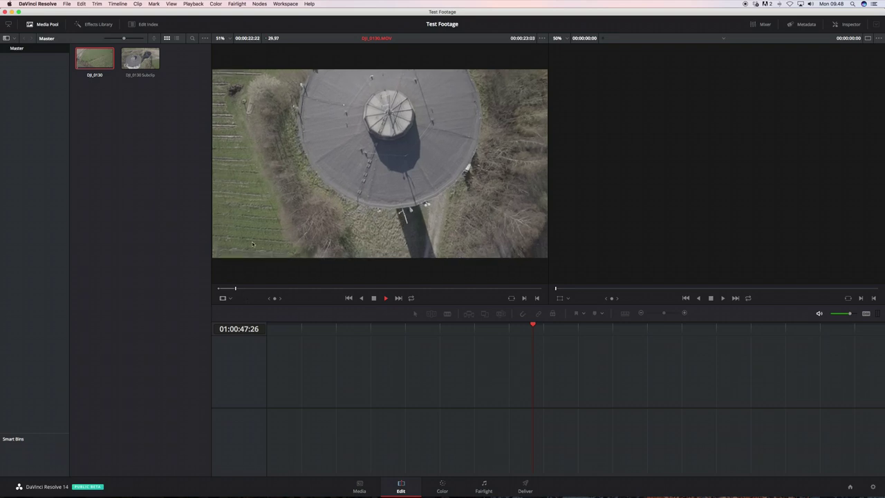
pyautogui.click(309, 299)
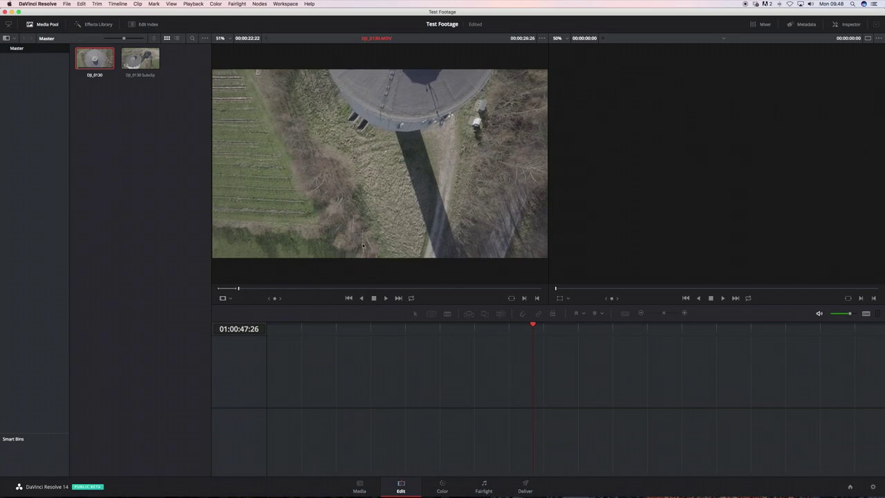
pyautogui.moveTo(338, 246); pyautogui.dragTo(325, 398)
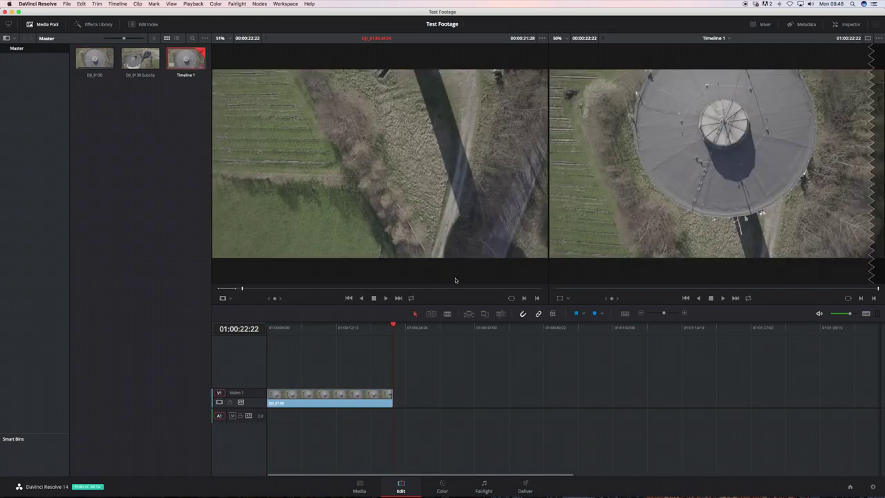
pyautogui.click(479, 288)
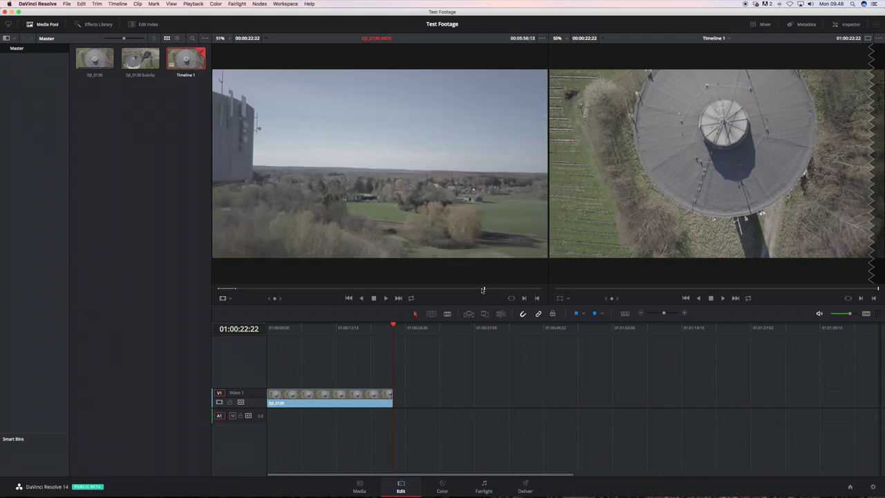
pyautogui.click(493, 289)
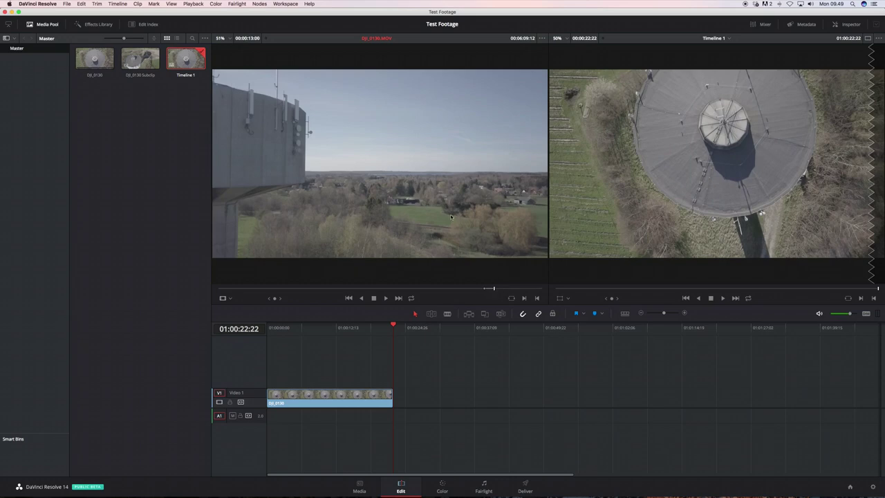
pyautogui.moveTo(442, 211); pyautogui.dragTo(403, 402)
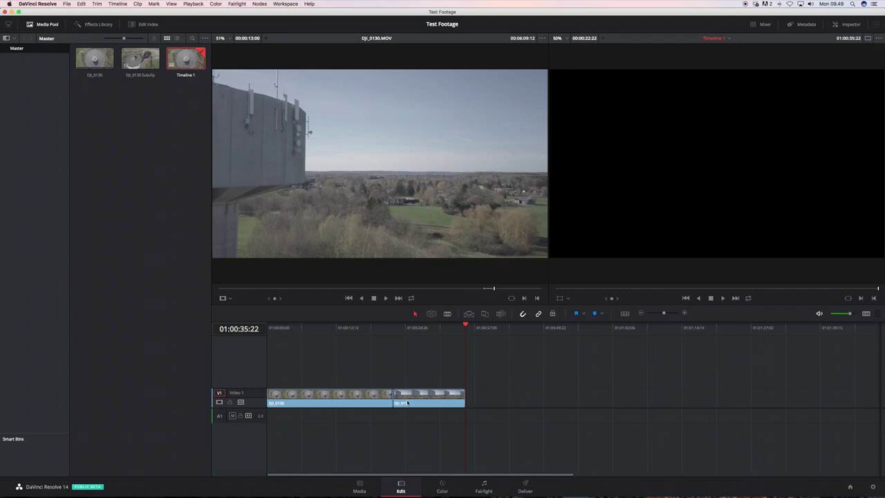
# Rename Timeline 1 to 'test footage' in the Media Pool
pyautogui.click(182, 76)
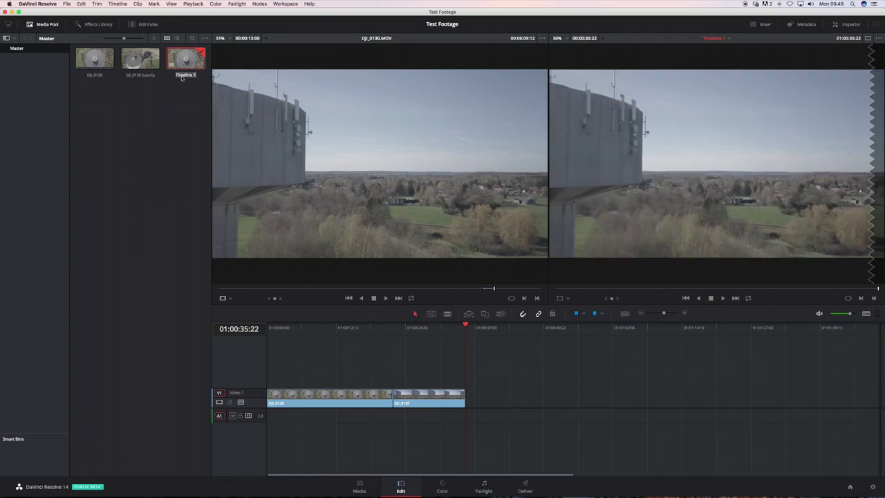
pyautogui.write('test footage')
pyautogui.click(168, 100)
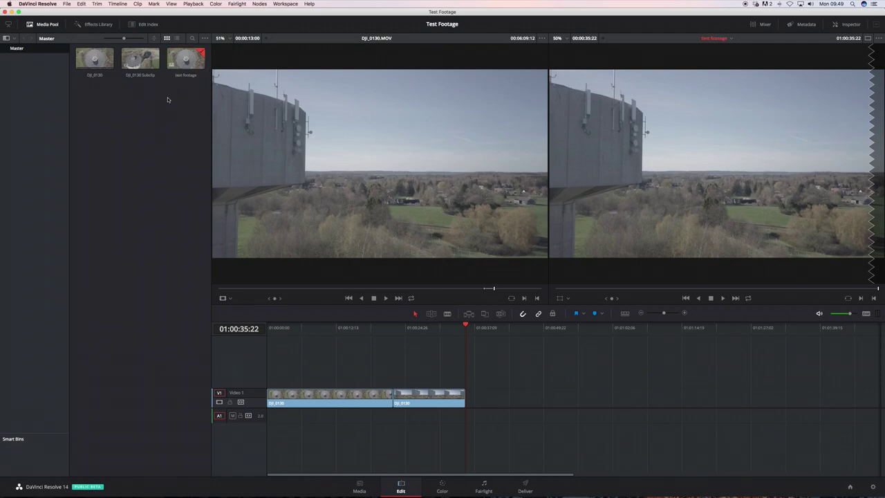
pyautogui.click(443, 488)
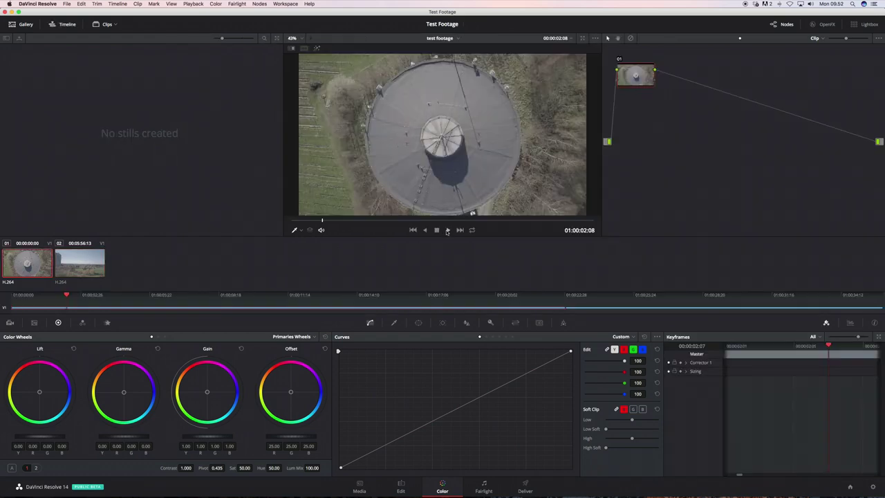
# Review the first shot with looped playback on the Color page, then stop it
pyautogui.click(447, 230)
pyautogui.click(473, 231)
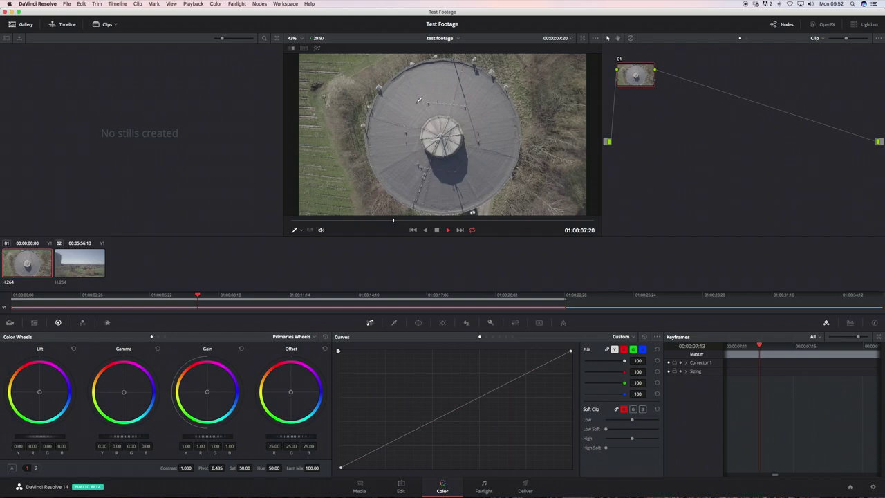
pyautogui.press('space')
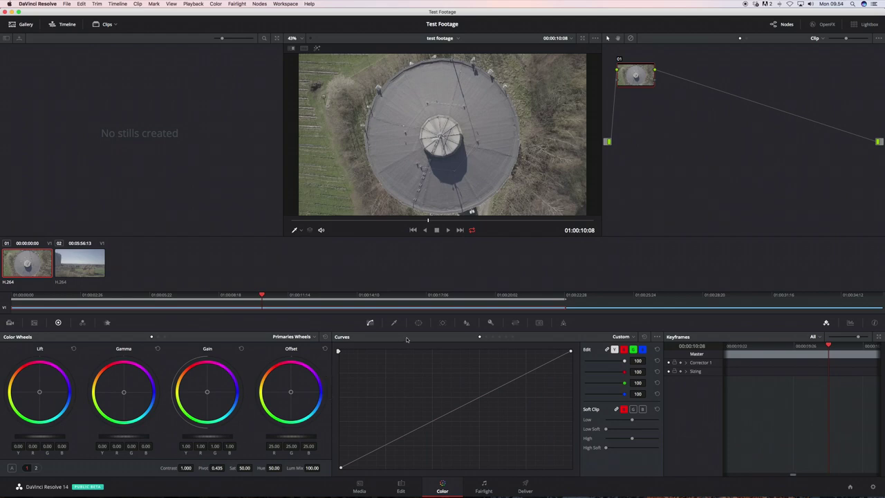
# Display the RGB parade scopes in place of the Keyframes panel
pyautogui.click(850, 324)
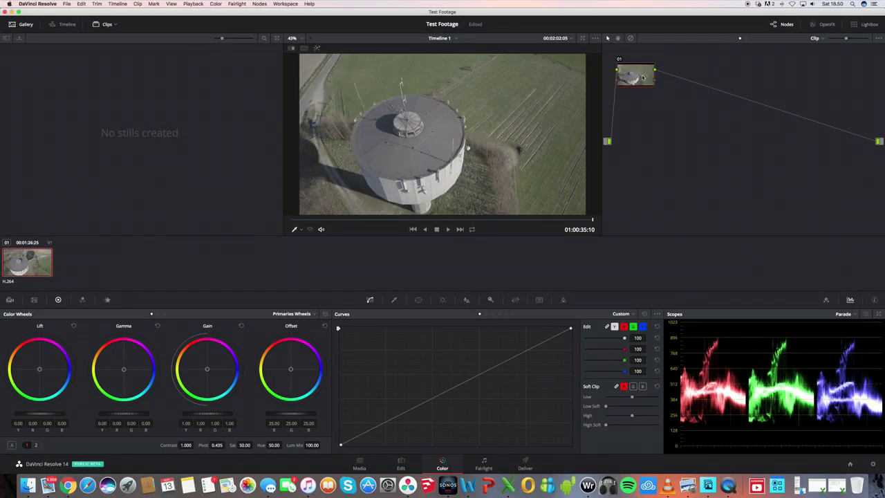
pyautogui.rightClick(651, 82)
# Add serial node 02 with the GroundControl_D-Log_to_709_LUT-2017 LUT and raise Offset to 47.10
pyautogui.moveTo(661, 97)
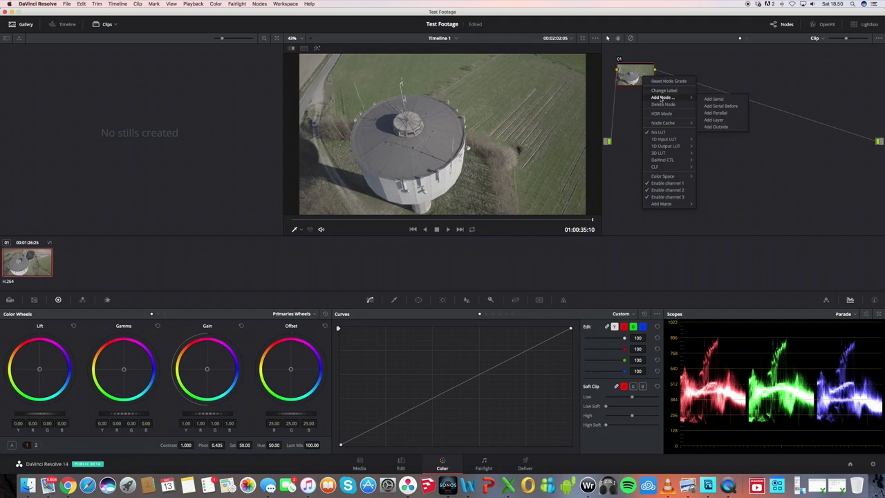
pyautogui.click(711, 100)
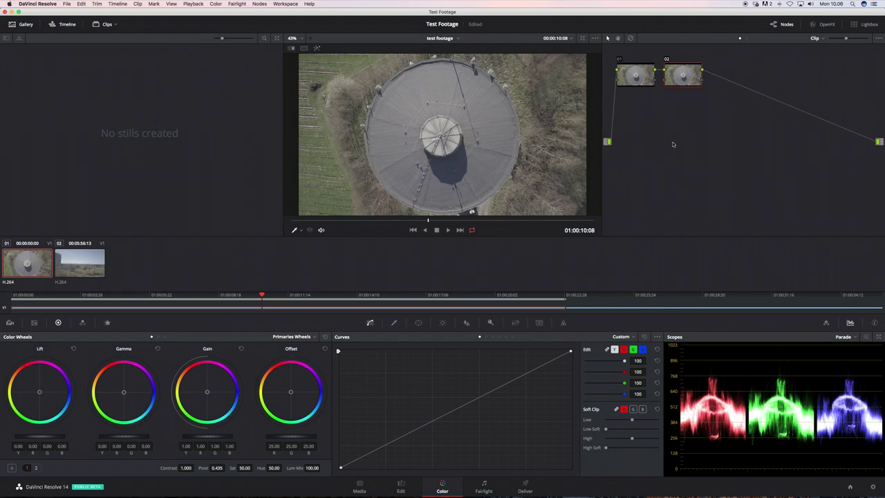
pyautogui.rightClick(683, 73)
pyautogui.moveTo(707, 150)
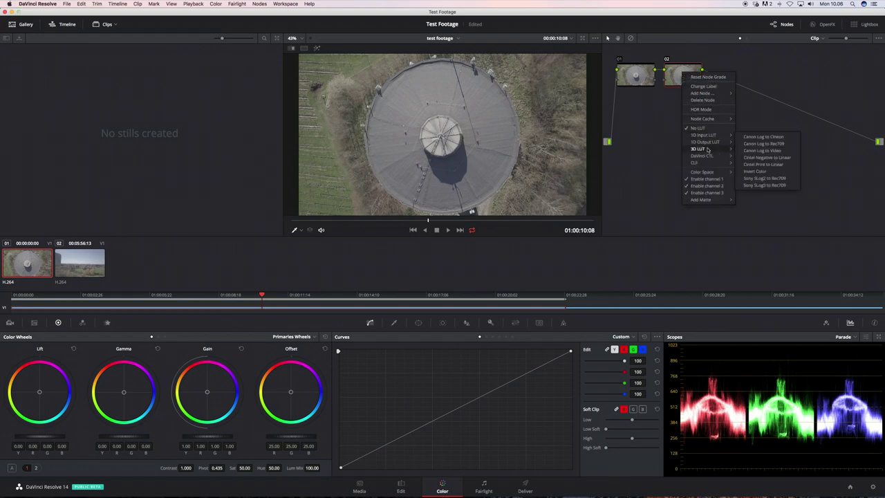
pyautogui.moveTo(763, 199)
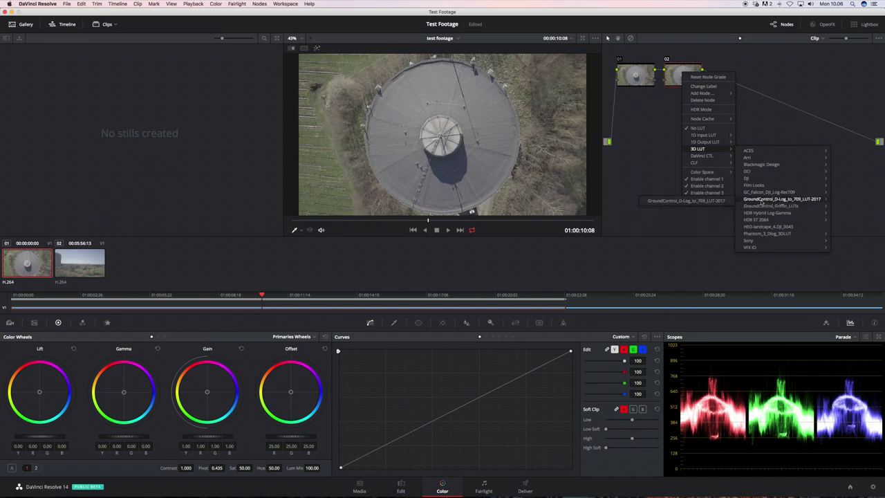
pyautogui.click(712, 201)
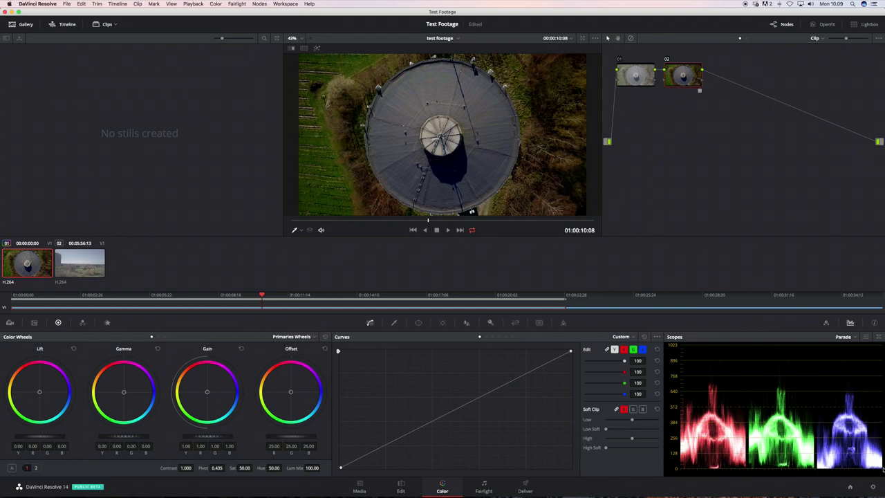
pyautogui.moveTo(277, 436)
pyautogui.mouseDown()
pyautogui.moveTo(449, 429)
pyautogui.moveTo(529, 436)
pyautogui.moveTo(292, 444)
pyautogui.mouseUp()
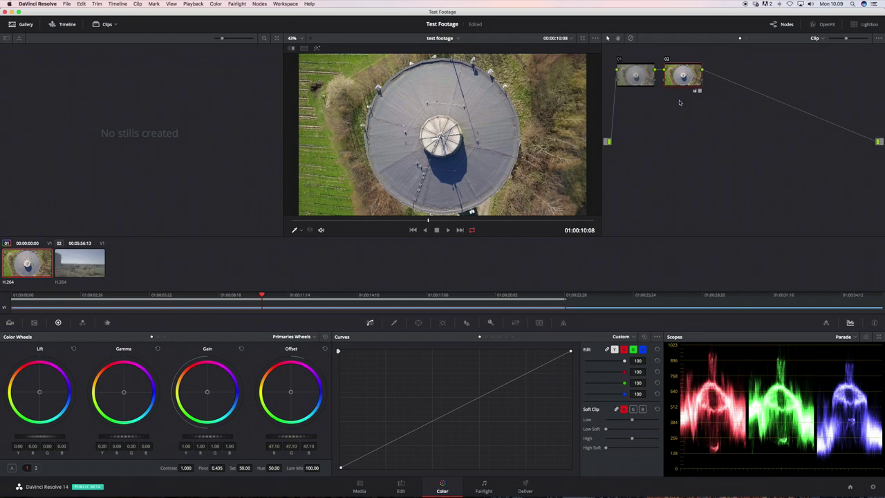
# Toggle node 02 off and on with Ctrl+D to compare the tower shot before and after grading
pyautogui.press('super+d')
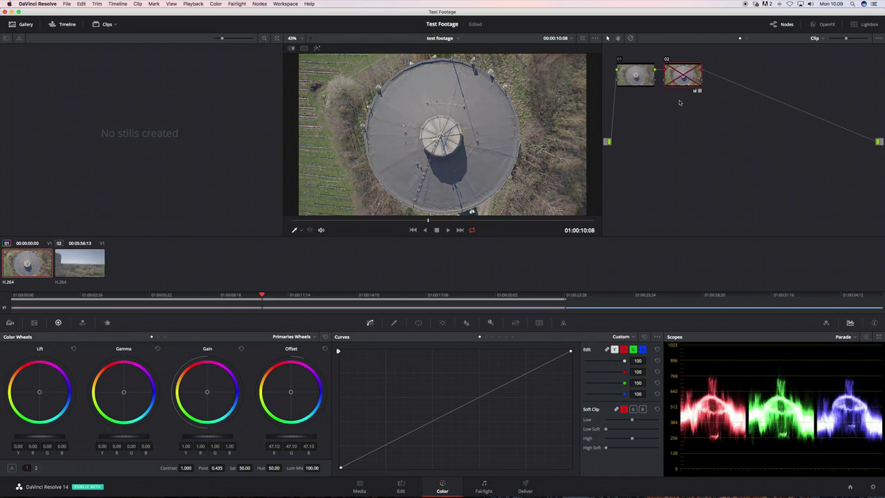
pyautogui.press('super+d')
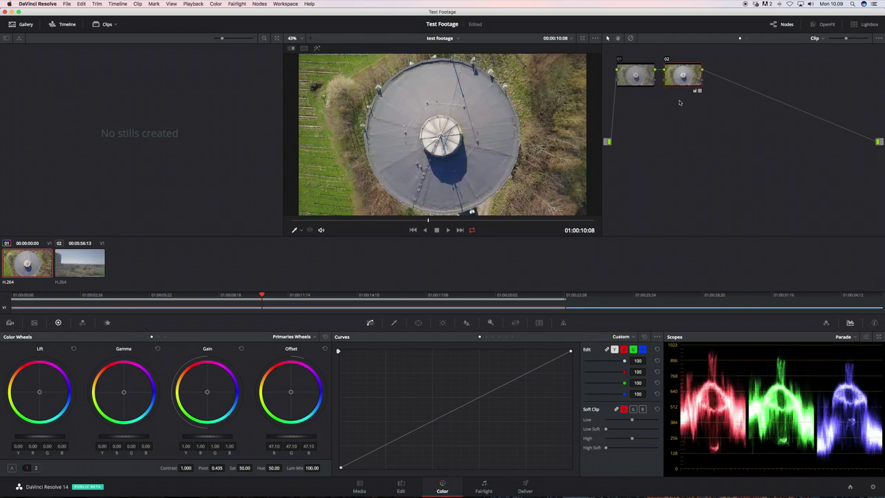
pyautogui.press('super+d')
pyautogui.press('super+d')
# Apply the GroundControl D-Log to 709 LUT to the countryside clip and raise its Offset to 37.15
pyautogui.click(74, 264)
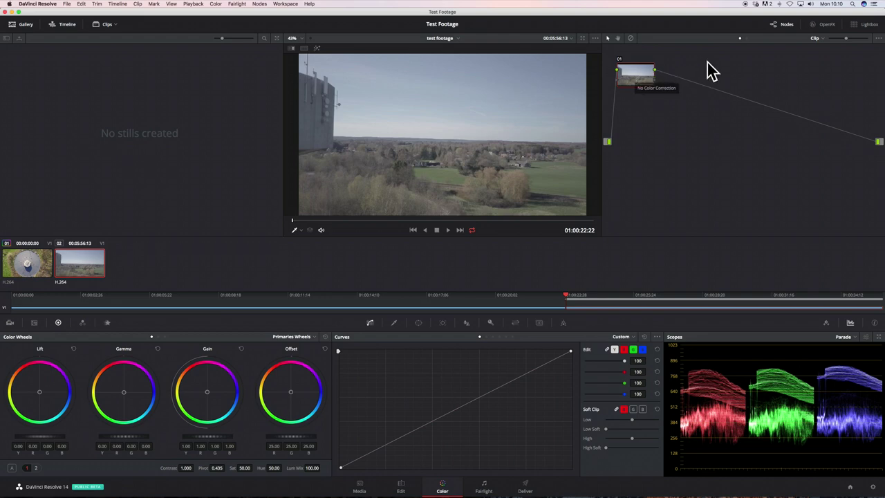
pyautogui.rightClick(634, 77)
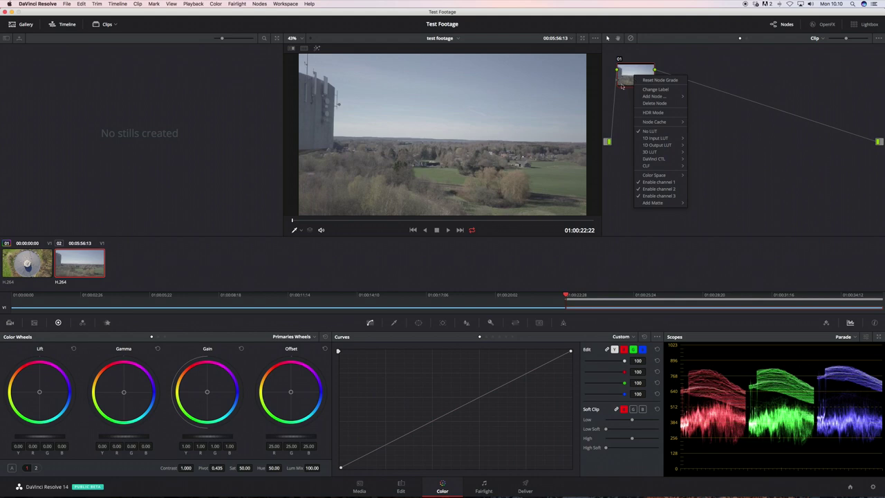
pyautogui.moveTo(649, 154)
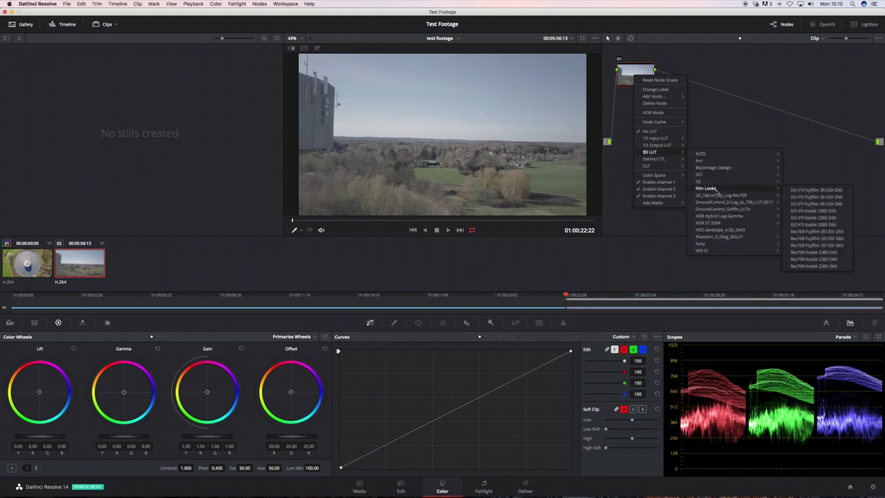
pyautogui.moveTo(718, 203)
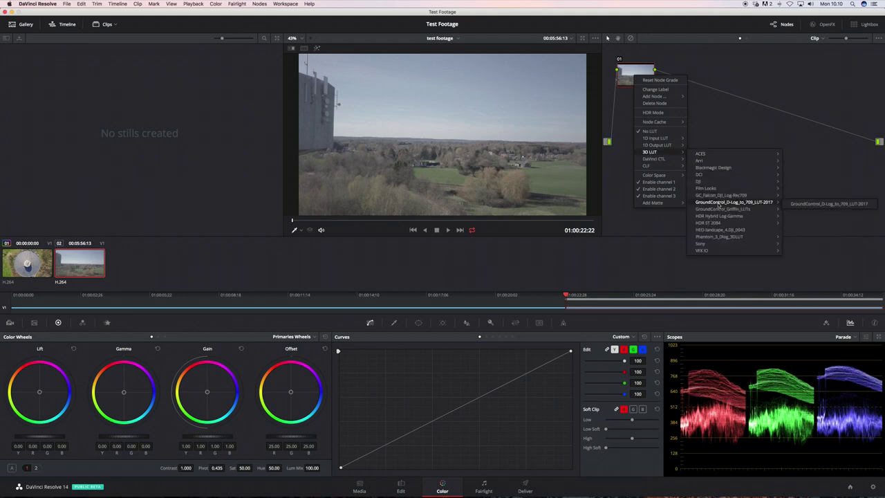
pyautogui.click(810, 204)
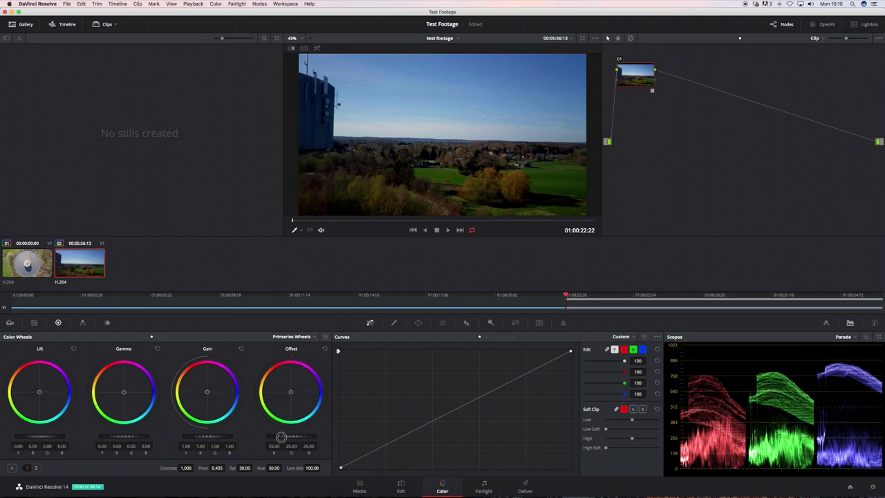
pyautogui.moveTo(283, 438); pyautogui.dragTo(423, 451)
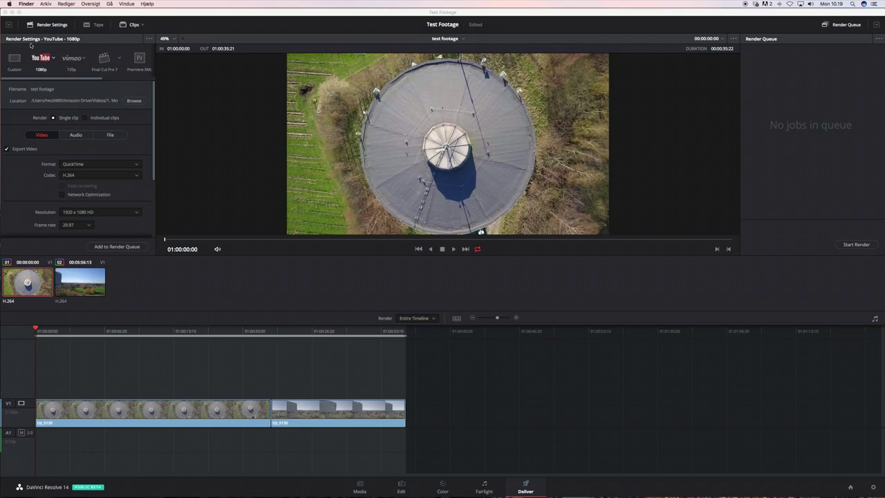
# Render the timeline as a YouTube 1080p job from the render queue
pyautogui.click(53, 59)
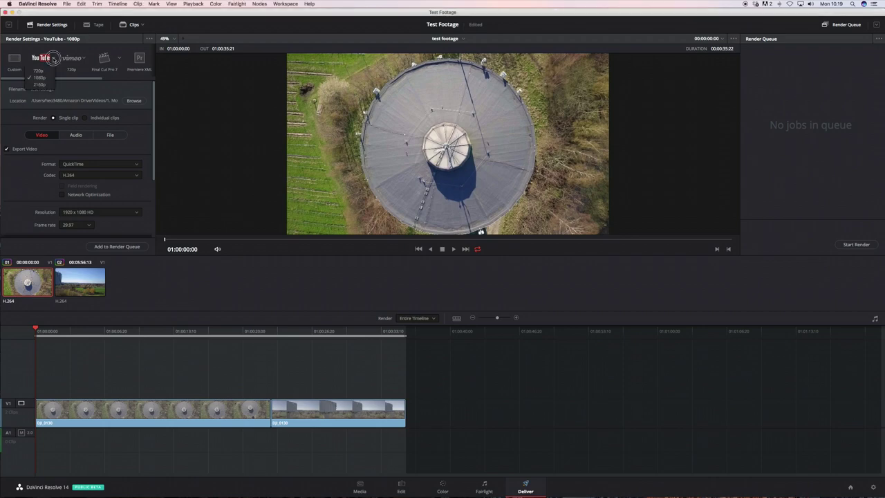
pyautogui.click(40, 78)
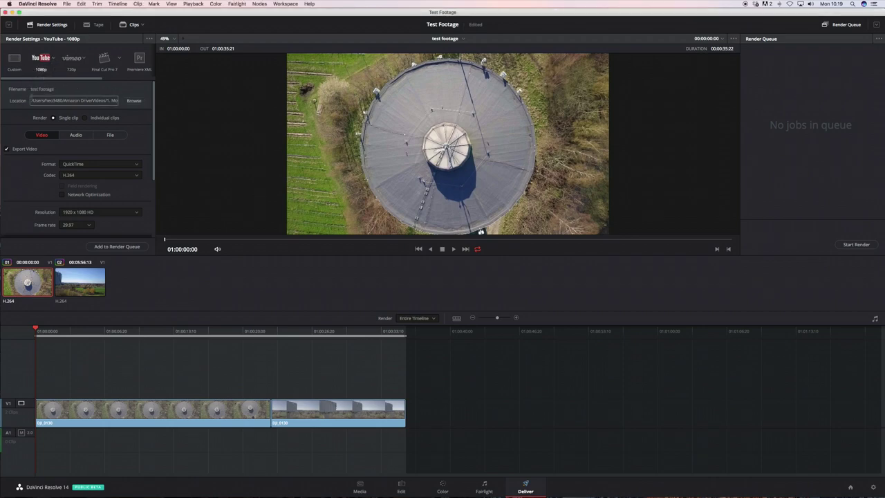
pyautogui.click(125, 246)
pyautogui.click(851, 245)
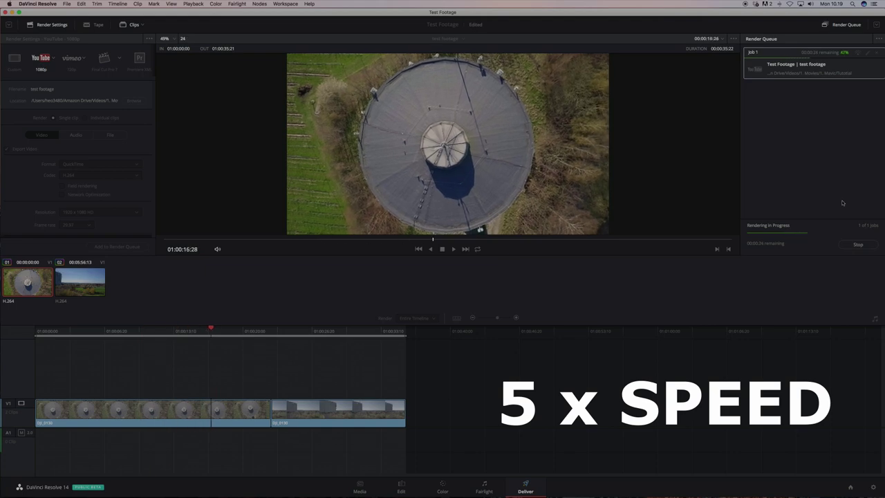
pyautogui.press('super+Tab')
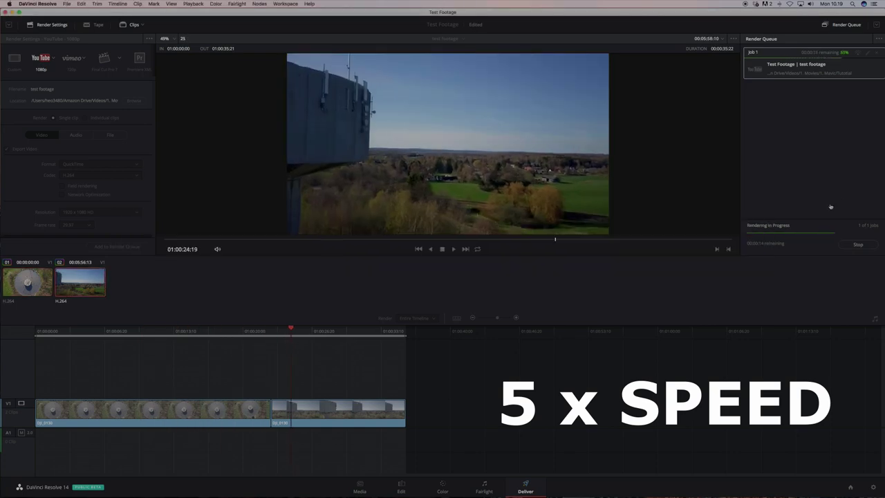
pyautogui.moveTo(96, 455)
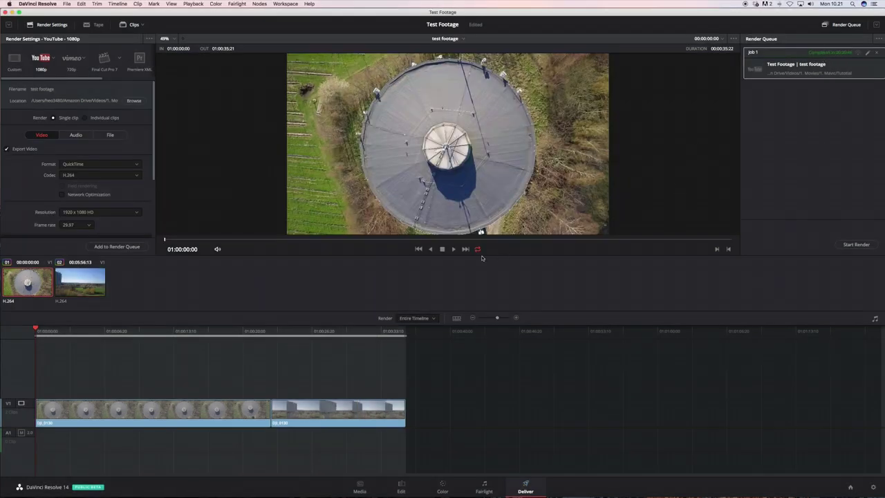
# Preview the rendered test footage.mov from the Tutorial folder with Quick Look
pyautogui.press('super+Tab')
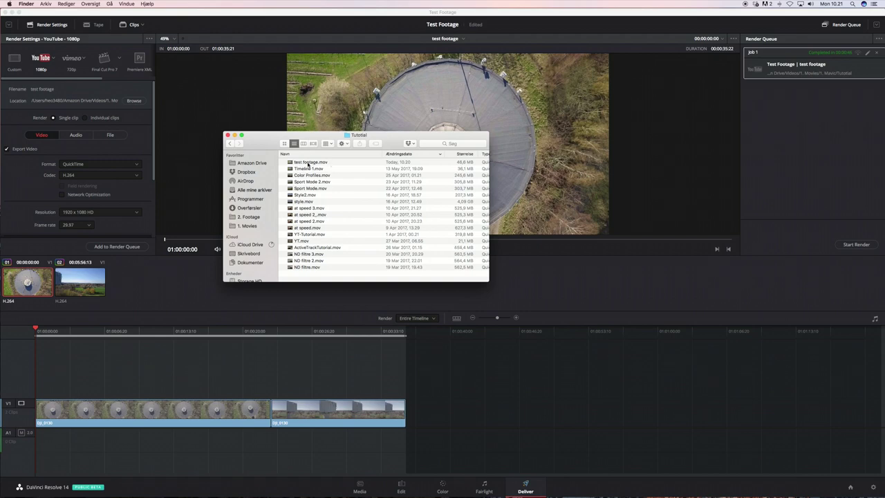
pyautogui.press('space')
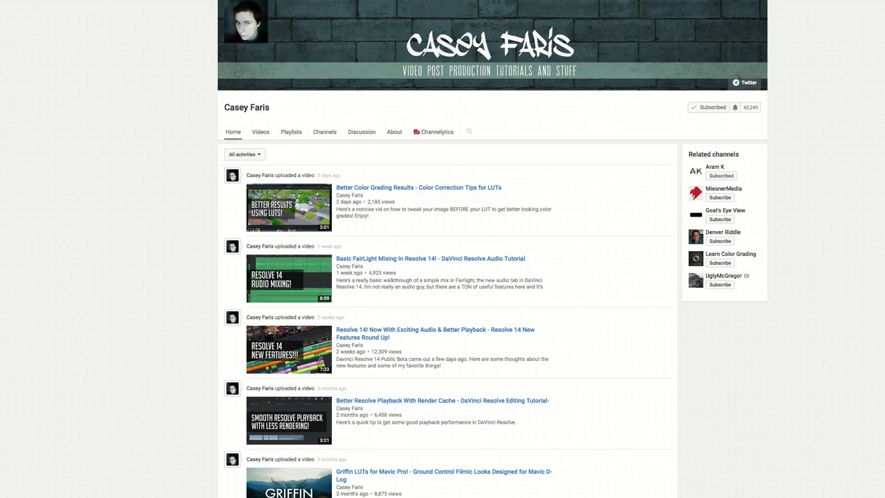
# Scroll the channel's Home feed down past the Griffin LUTs for Mavic Pro video
pyautogui.scroll(-5, 442, 277)
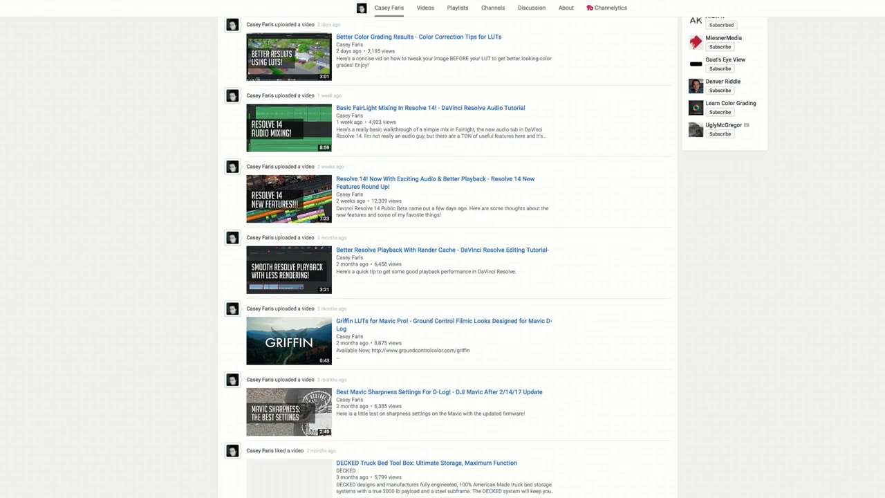
pyautogui.scroll(-5, 443, 277)
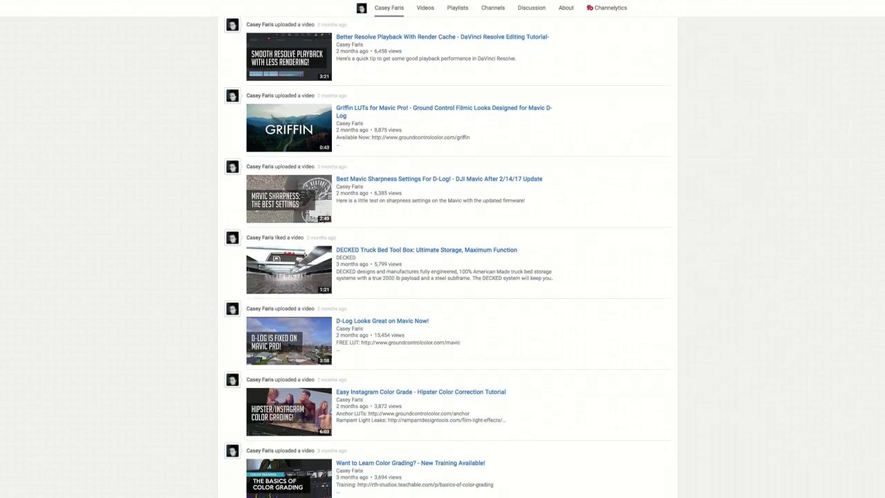
pyautogui.scroll(-4, 442, 277)
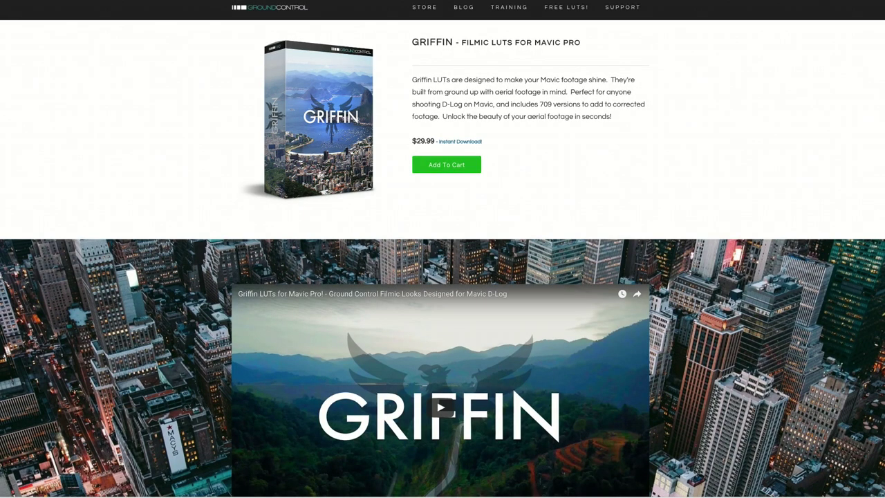
# Scroll the Griffin pack page to the list of 16 looks, GC_Griffin_April through GC_Griffin_Seraphina
pyautogui.scroll(-2, 443, 276)
pyautogui.scroll(-6, 443, 276)
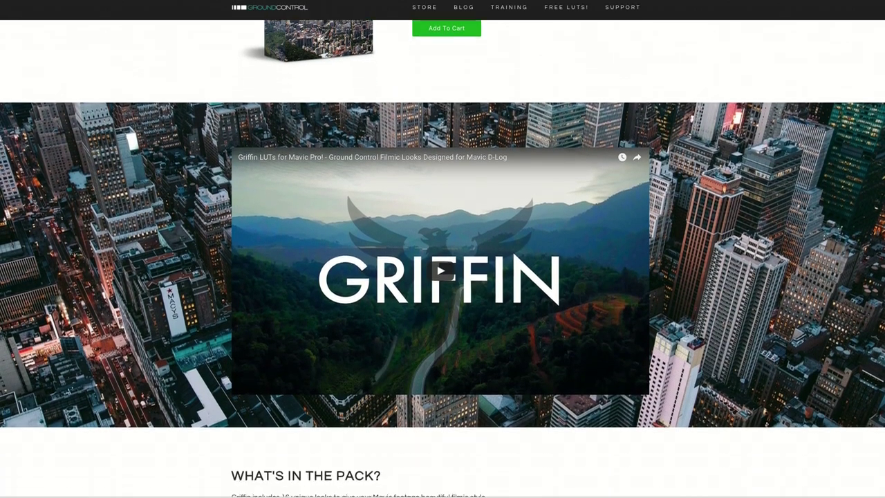
pyautogui.scroll(-5, 443, 276)
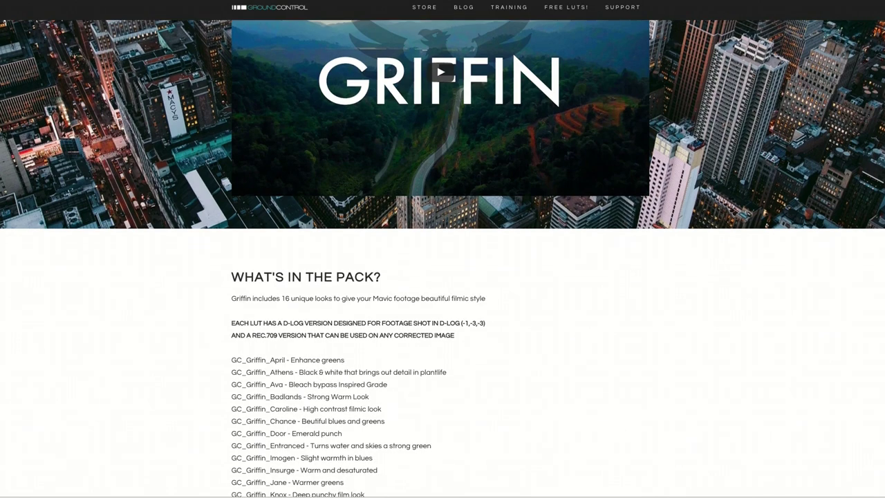
pyautogui.scroll(-2, 443, 276)
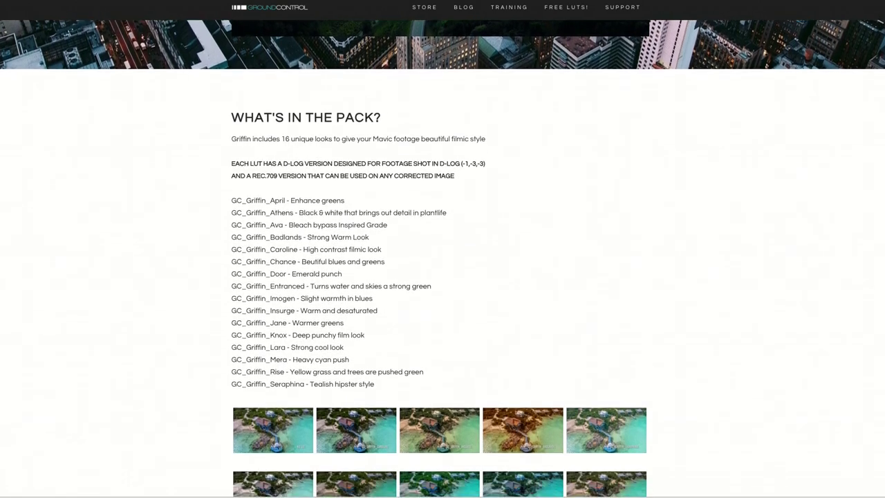